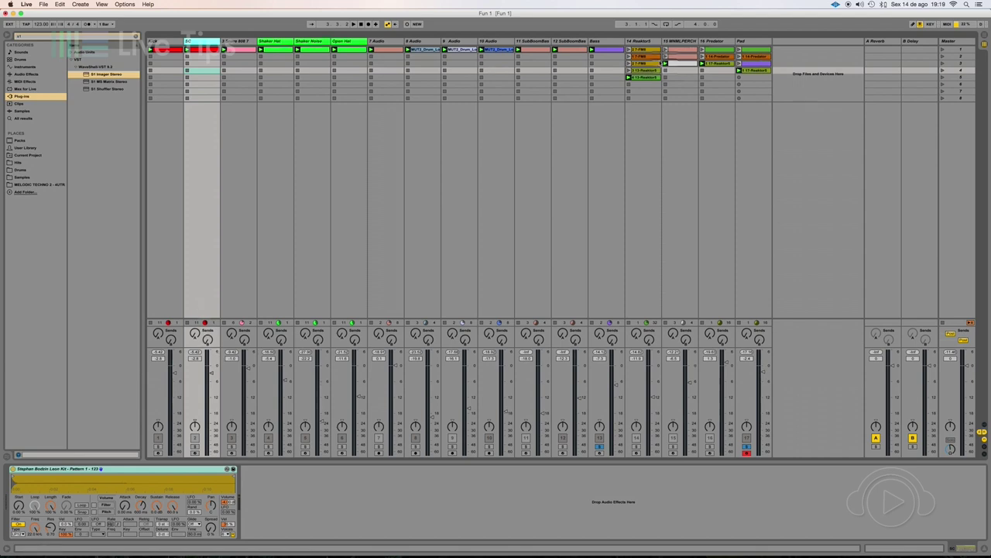
Show the Pad track's device chain and play the Kick track soloed together with the already soloed tracks.
click(743, 41)
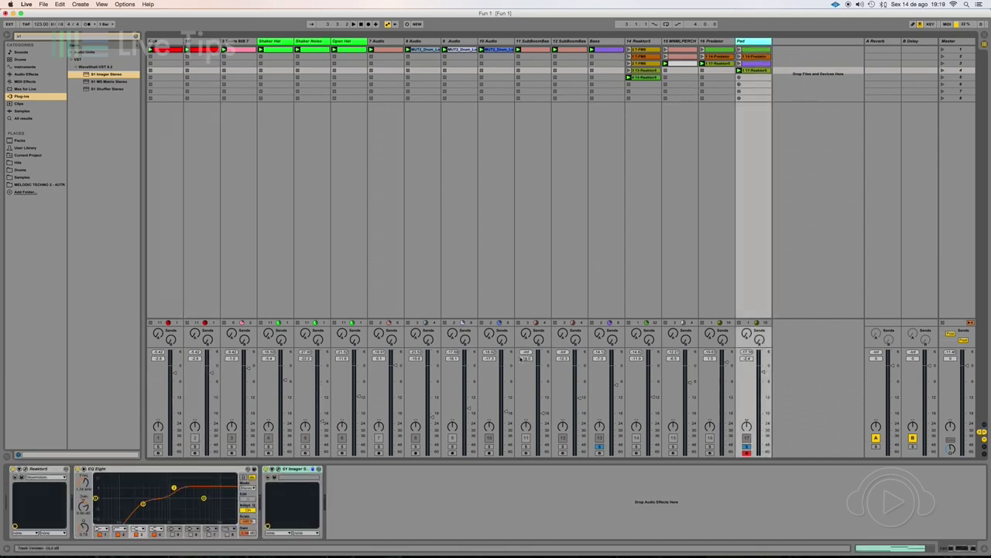
click(301, 469)
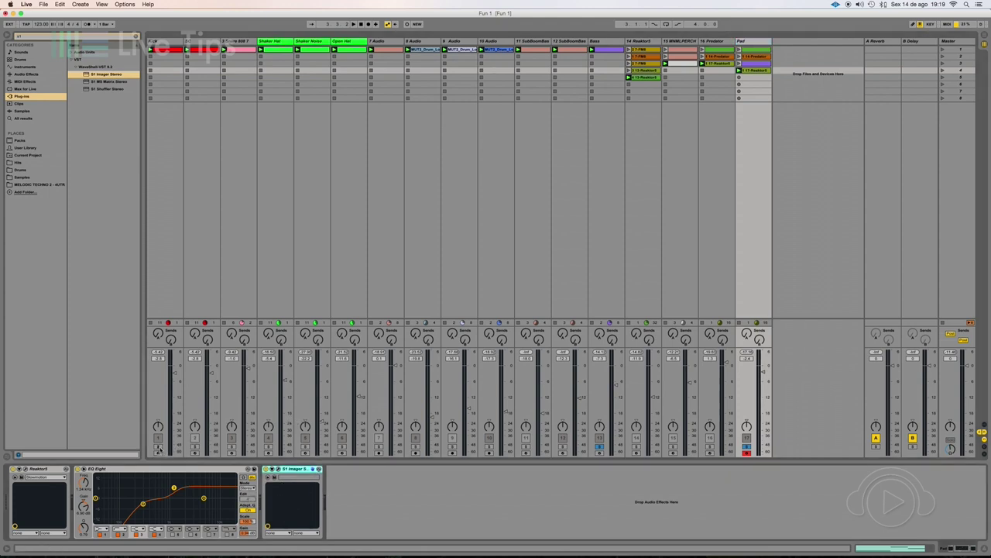
super+click(161, 448)
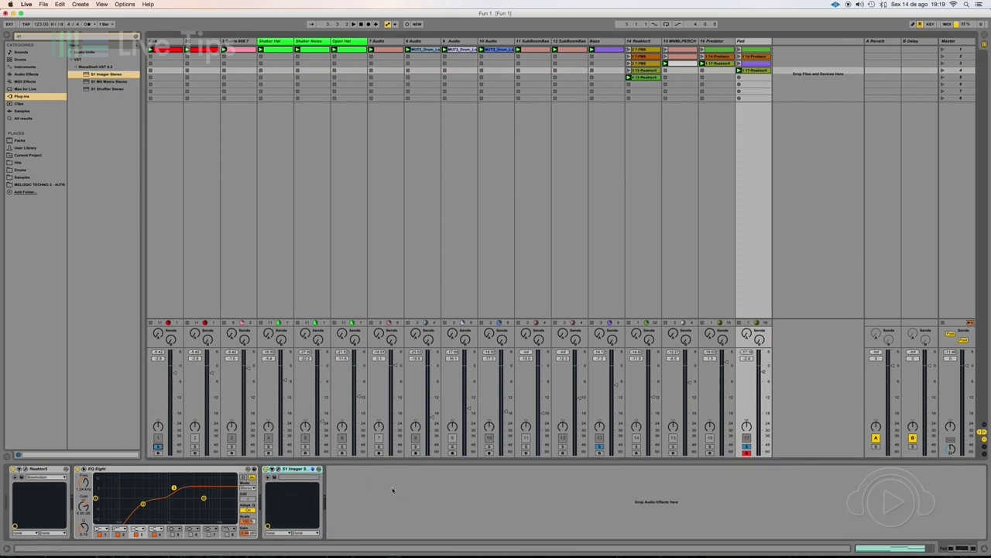
key(space)
click(188, 471)
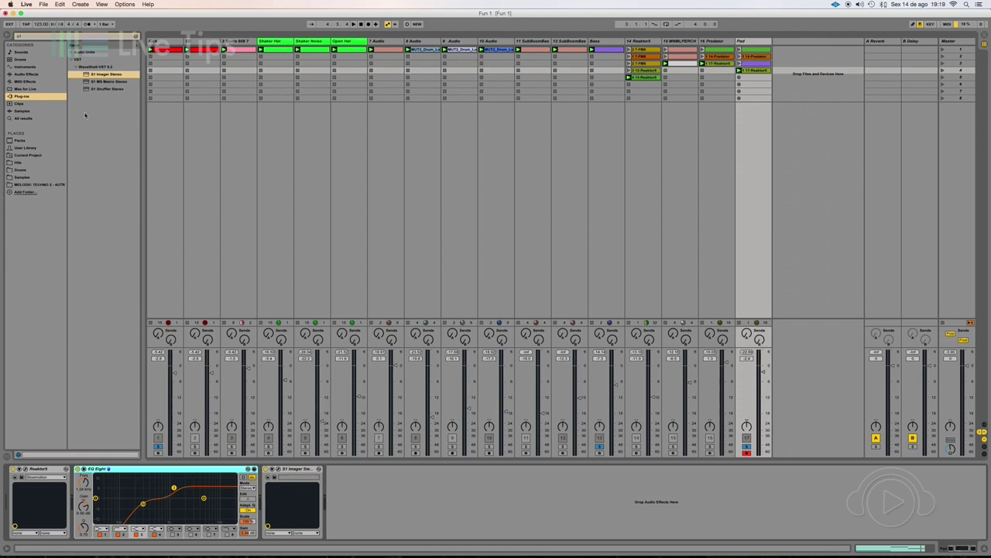
Clear the browser search and add a Compressor from the audio effects to the end of the Pad track's device chain.
click(37, 74)
click(136, 37)
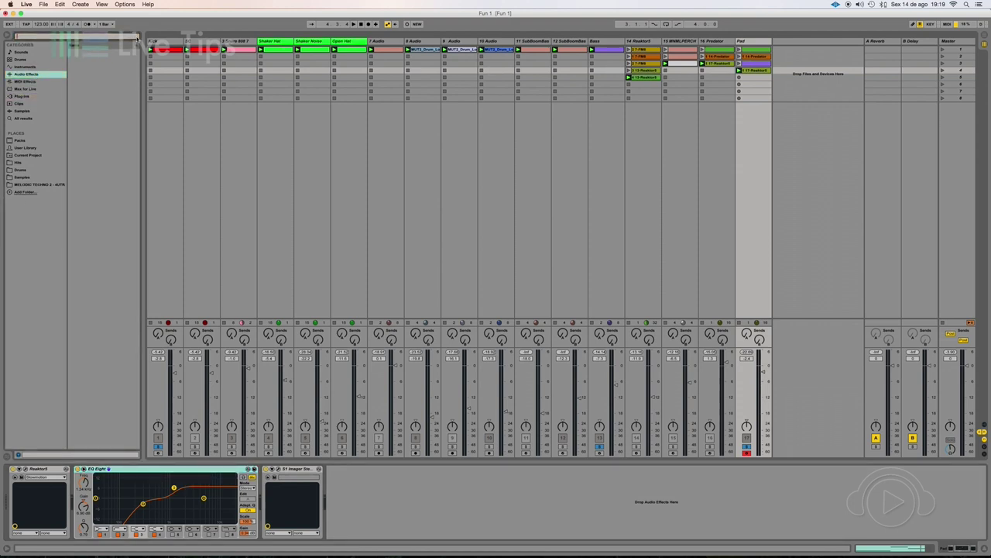
click(98, 104)
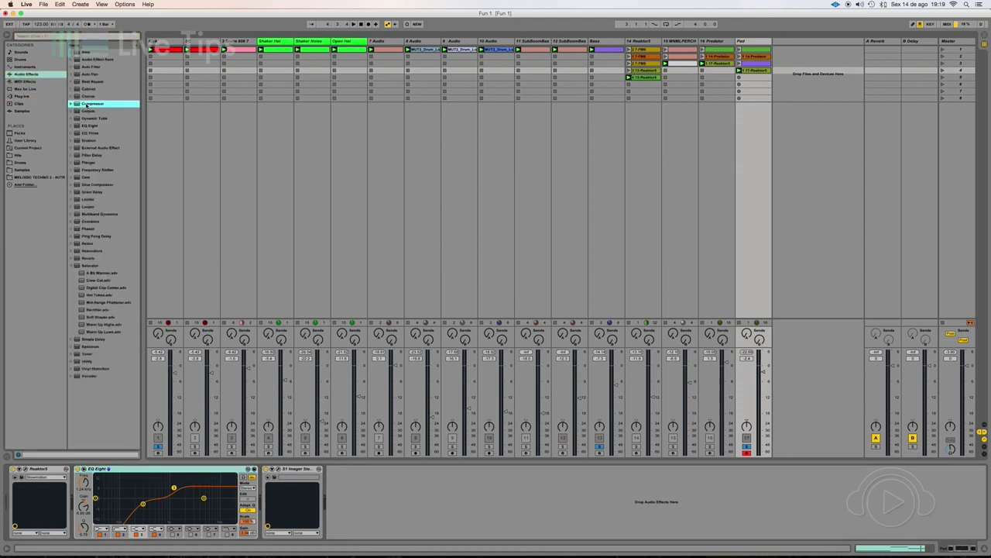
drag(87, 105, 761, 71)
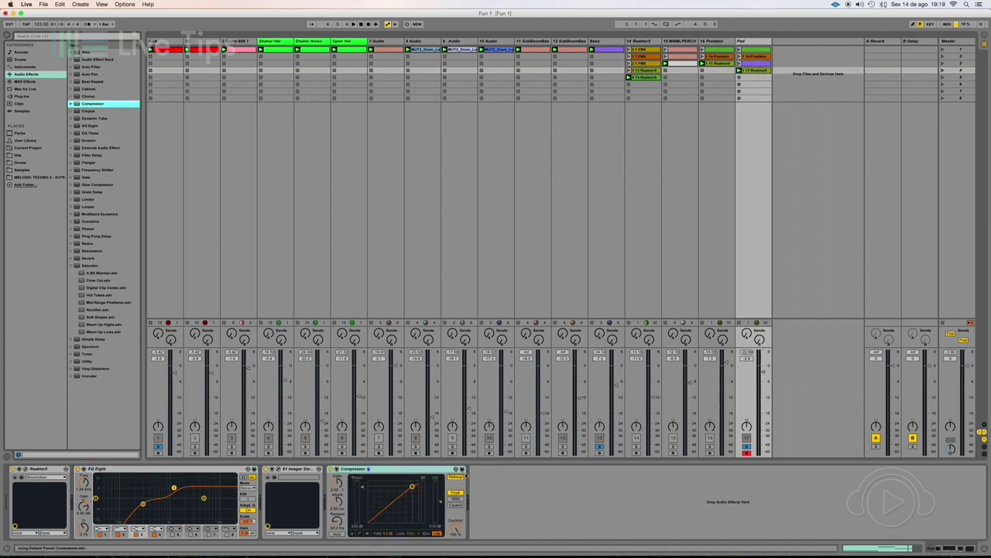
click(398, 469)
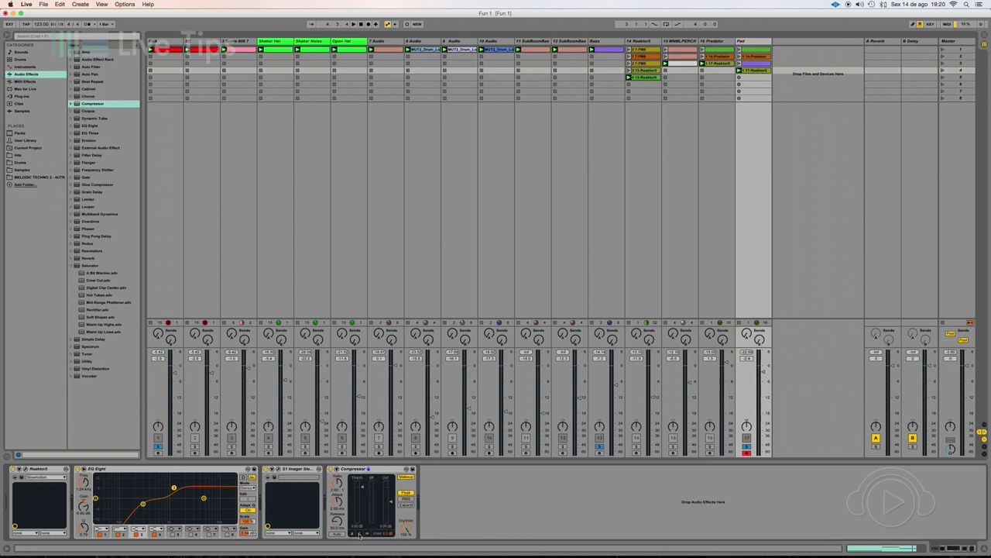
Set the Compressor to its transfer curve view and unfold its sidechain section.
click(361, 535)
click(354, 533)
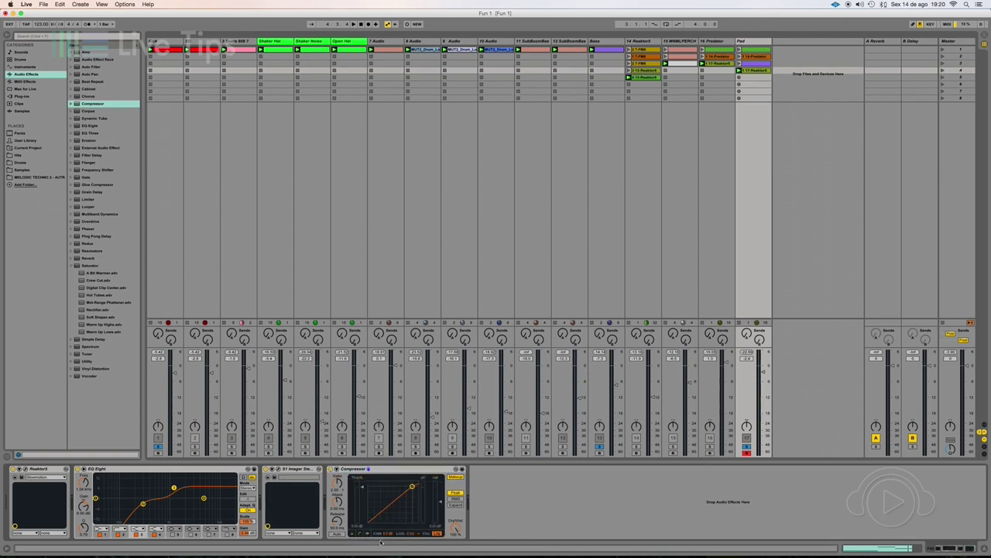
click(337, 479)
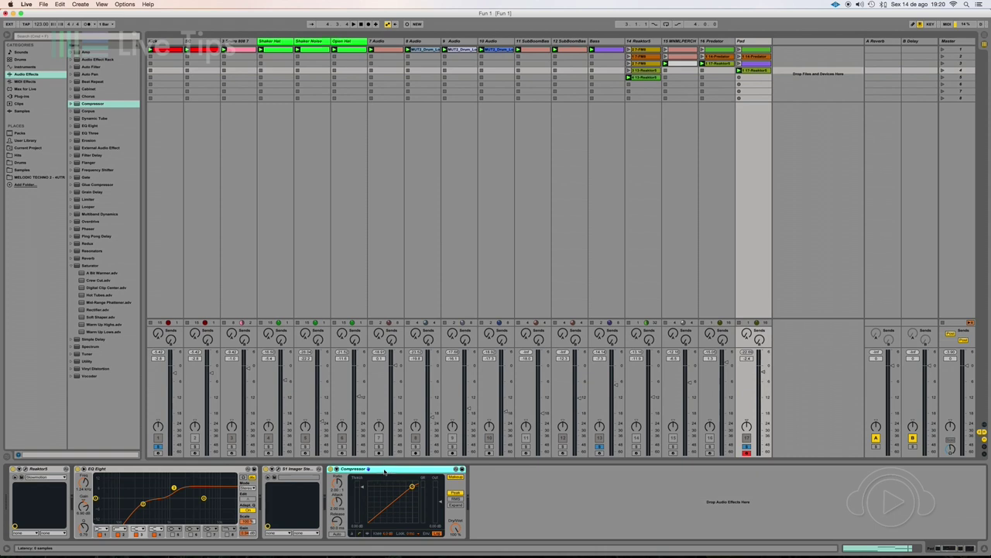
click(337, 477)
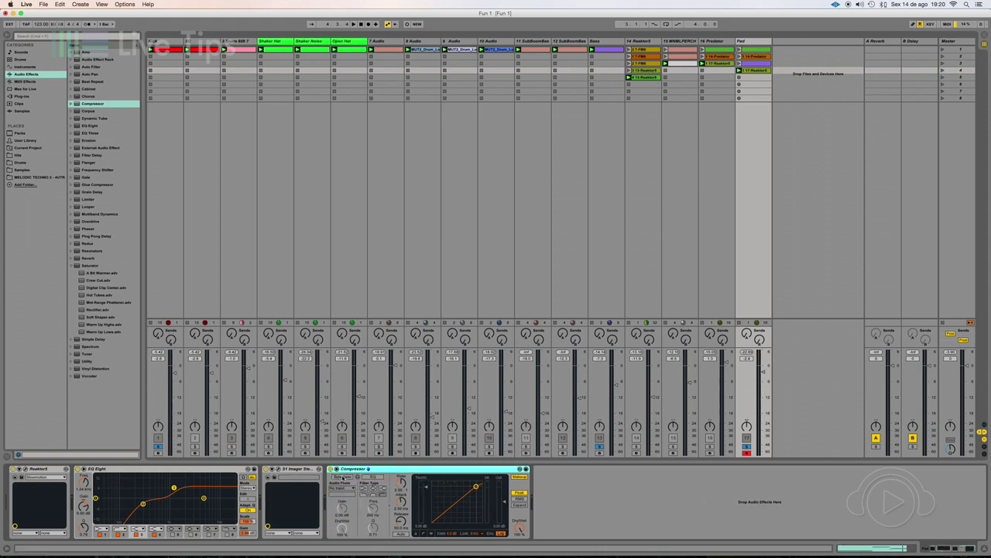
click(342, 477)
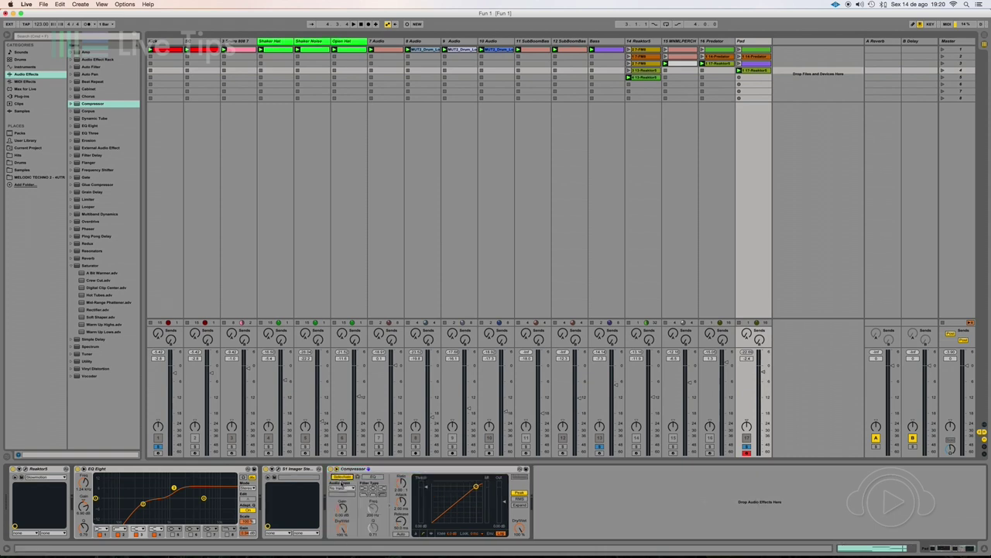
click(382, 470)
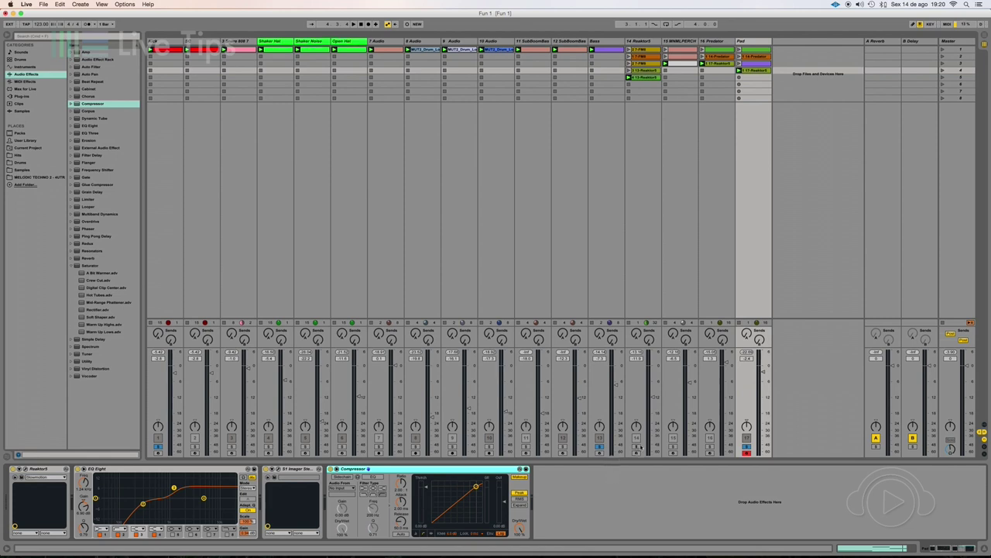
Solo only the Pad track and start playback.
click(747, 446)
click(746, 446)
key(space)
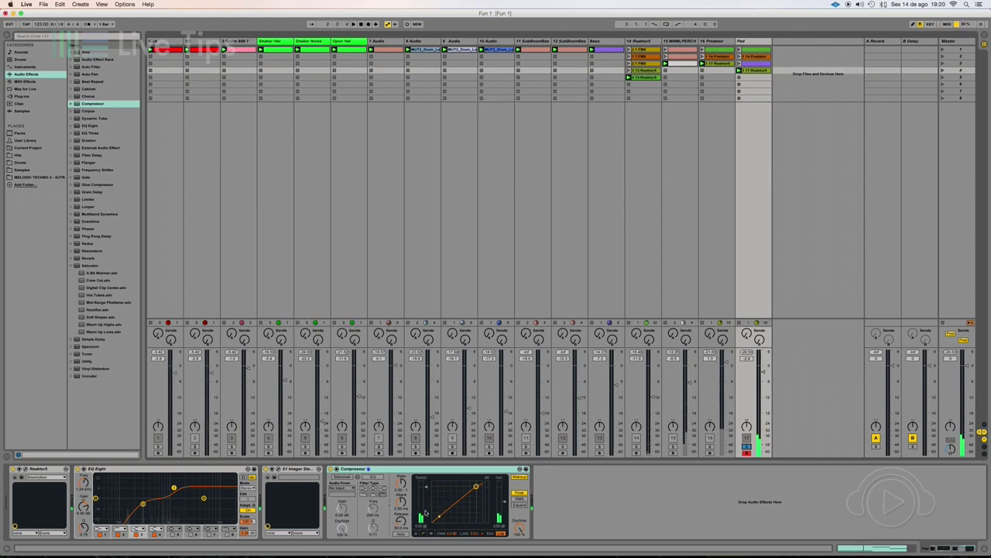
Enable the Compressor's sidechain and choose the SC track as its audio source.
click(424, 469)
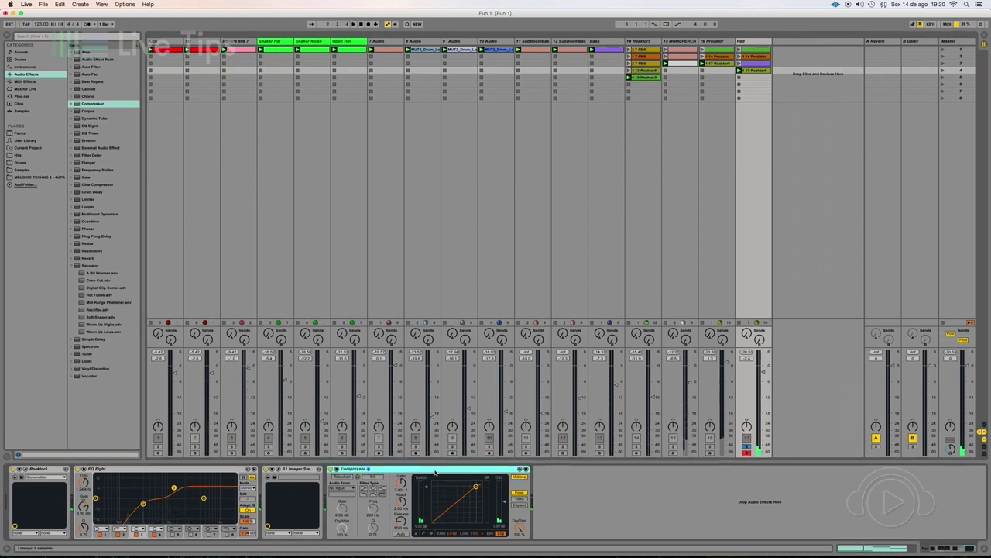
click(343, 477)
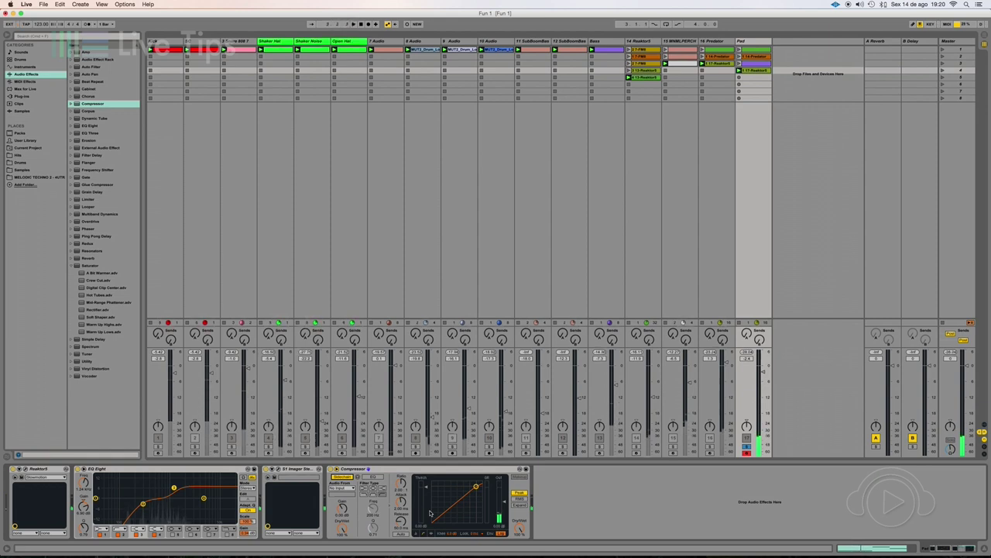
click(349, 488)
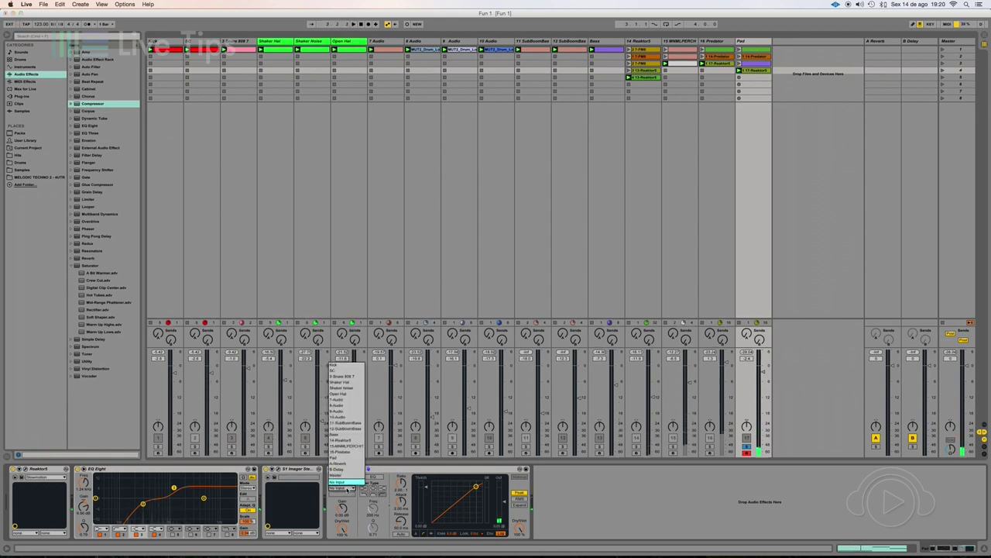
click(343, 372)
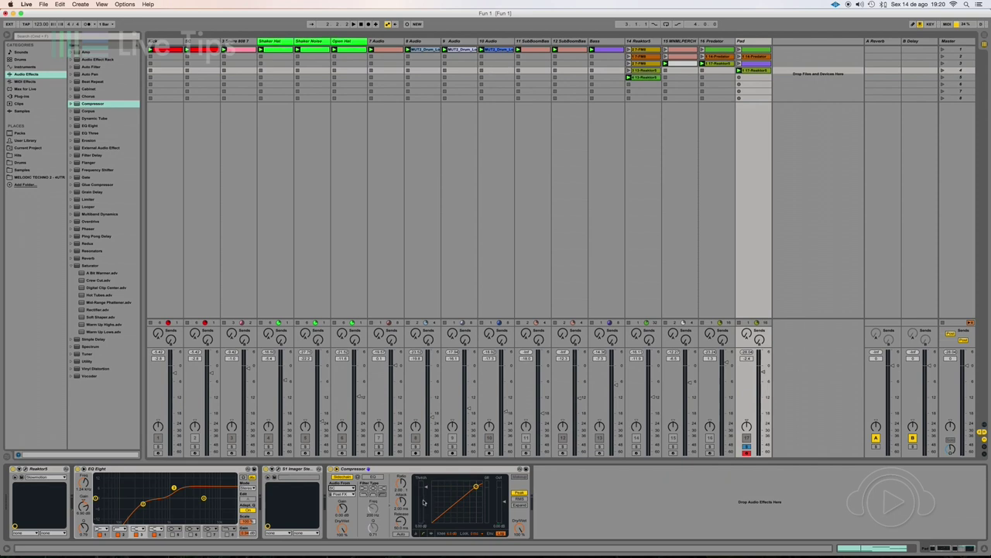
Lower the Compressor's threshold to about -17 dB, shorten the attack to 0.01 ms and adjust the release during playback.
key(space)
key(space)
drag(426, 489, 427, 503)
drag(400, 502, 401, 544)
drag(402, 523, 402, 472)
key(space)
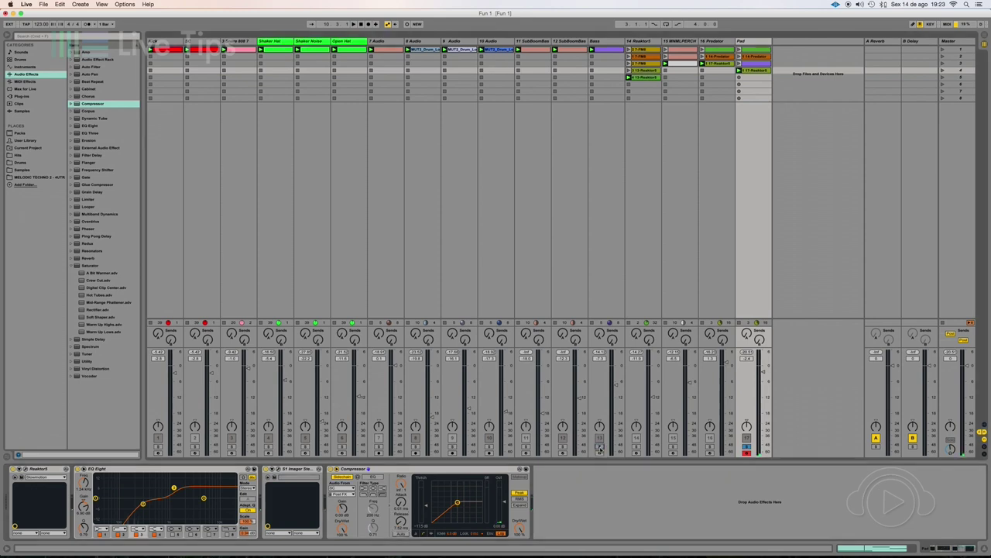
Play the Bass track soloed along with the Pad and raise the Pad track's volume to above 4 dB.
click(598, 447)
click(436, 470)
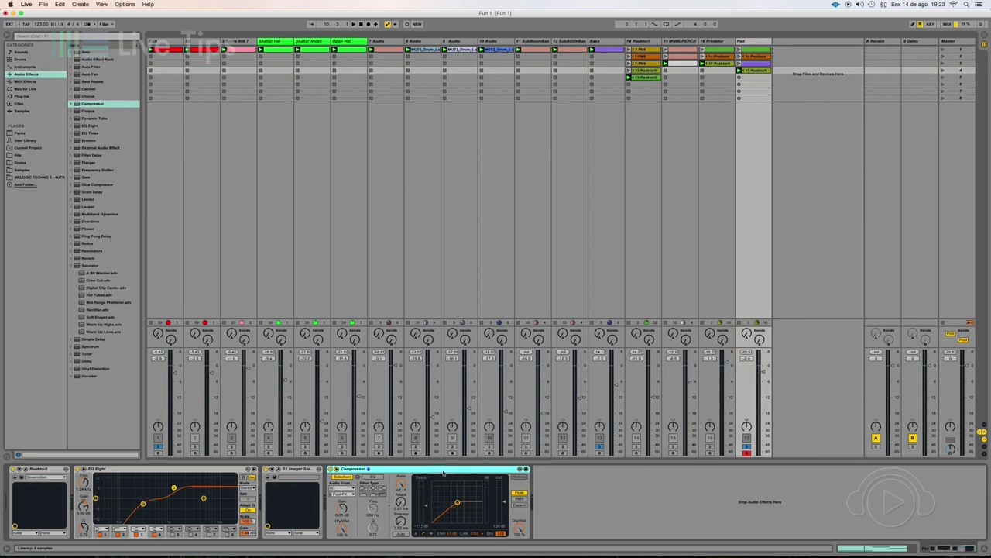
key(space)
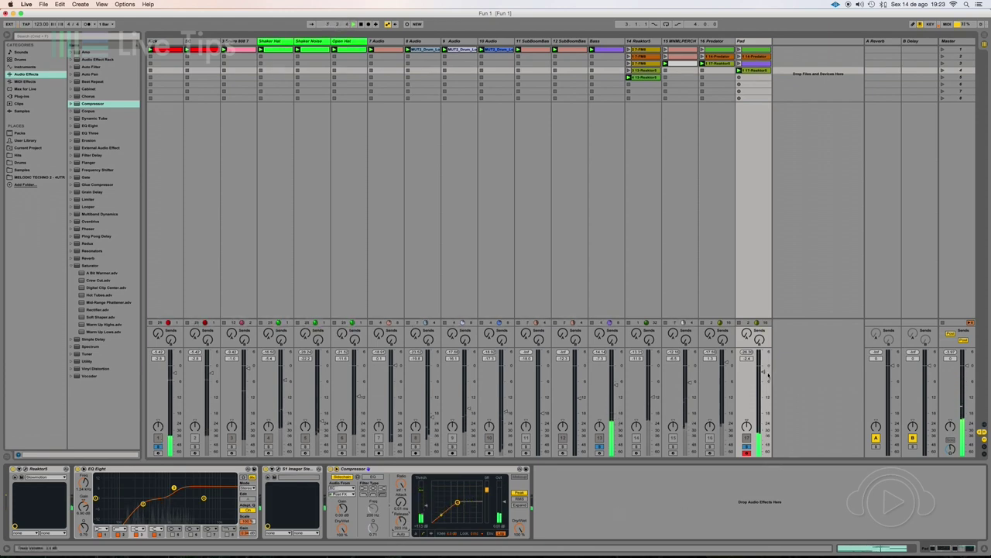
drag(763, 369, 764, 356)
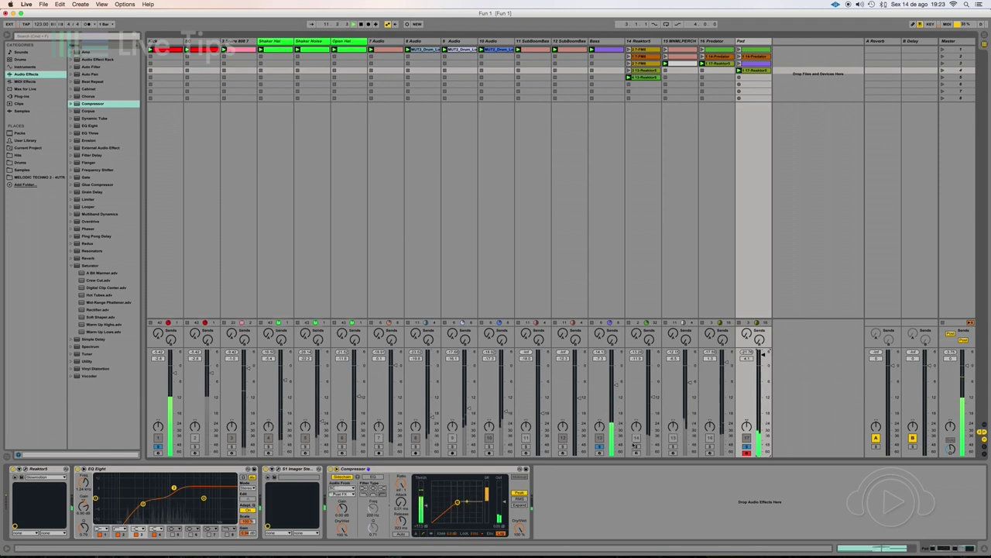
key(space)
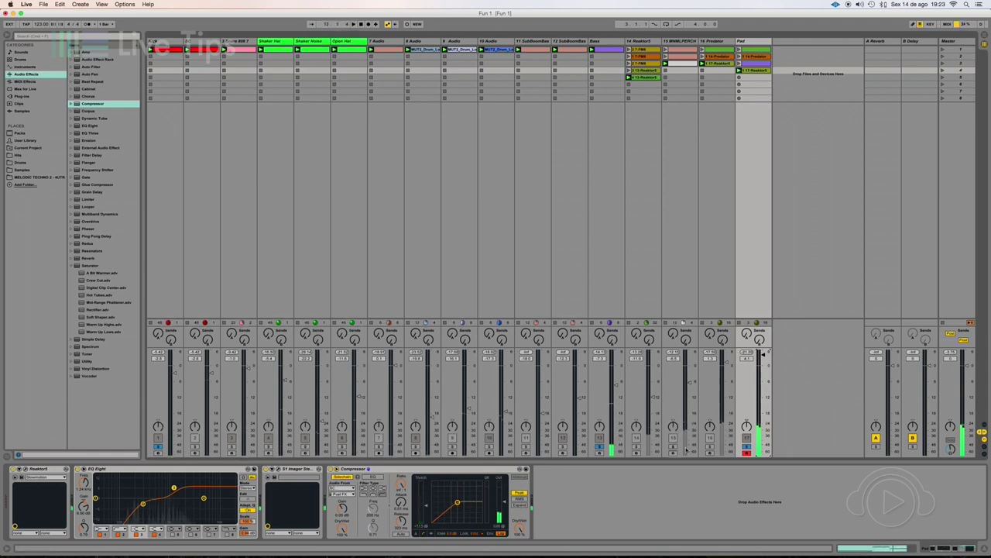
Solo only the Pad track and audition it through its sidechained Compressor.
click(747, 446)
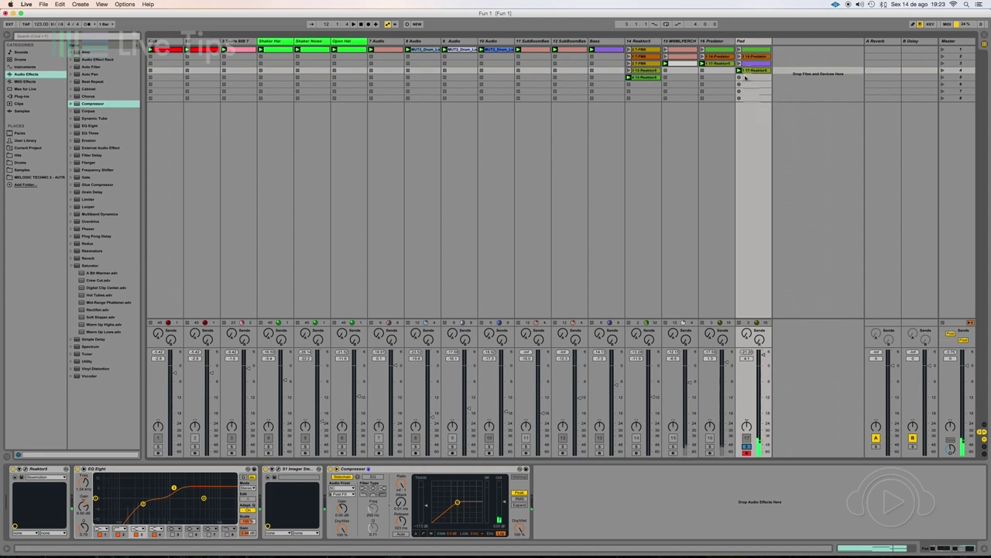
click(747, 42)
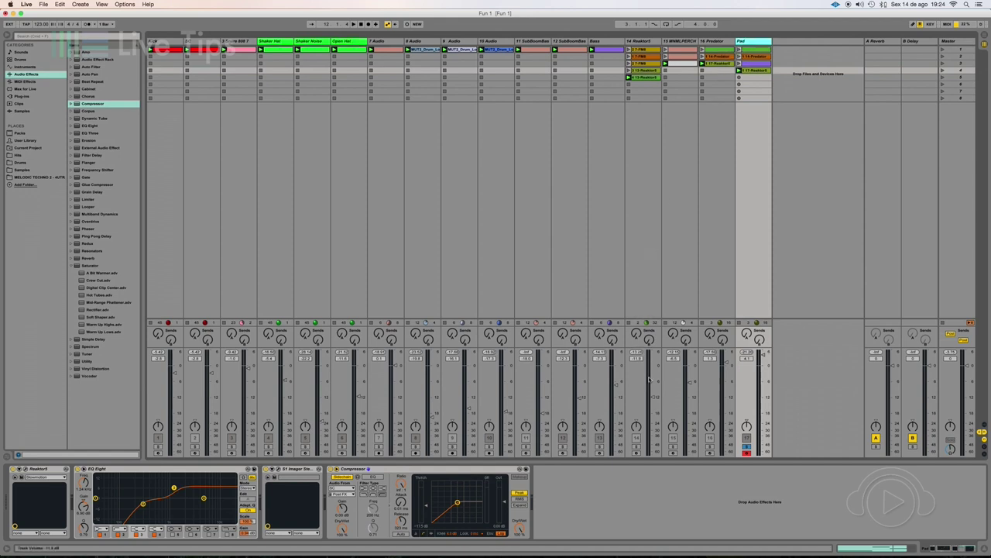
click(483, 479)
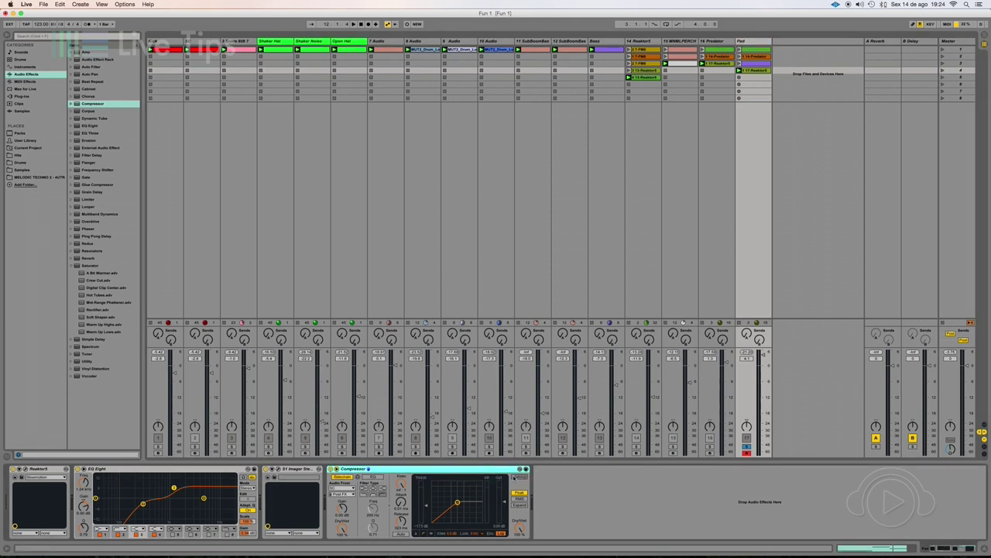
key(space)
key(space)
Compare the Compressor's RMS and Peak detection modes while readjusting its threshold.
drag(426, 505, 426, 512)
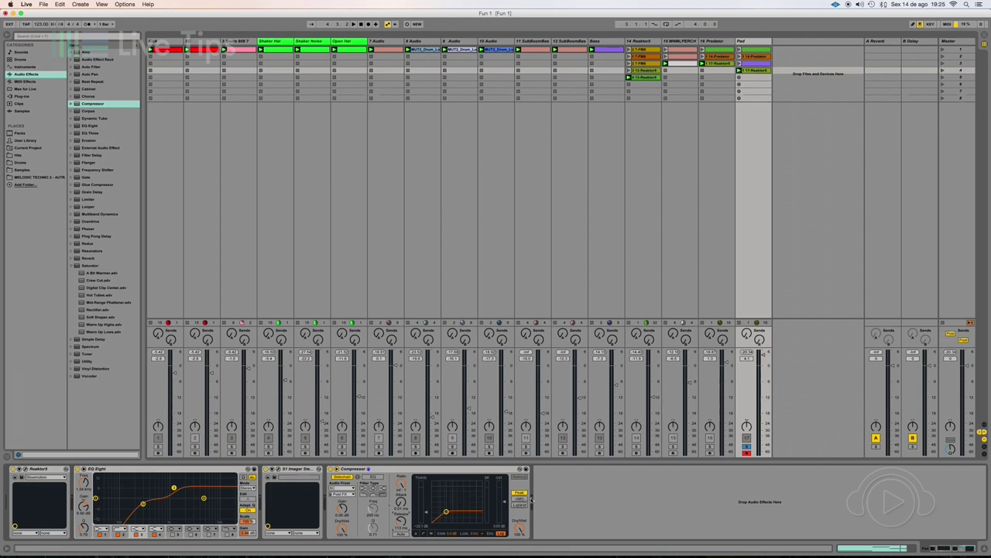
click(521, 499)
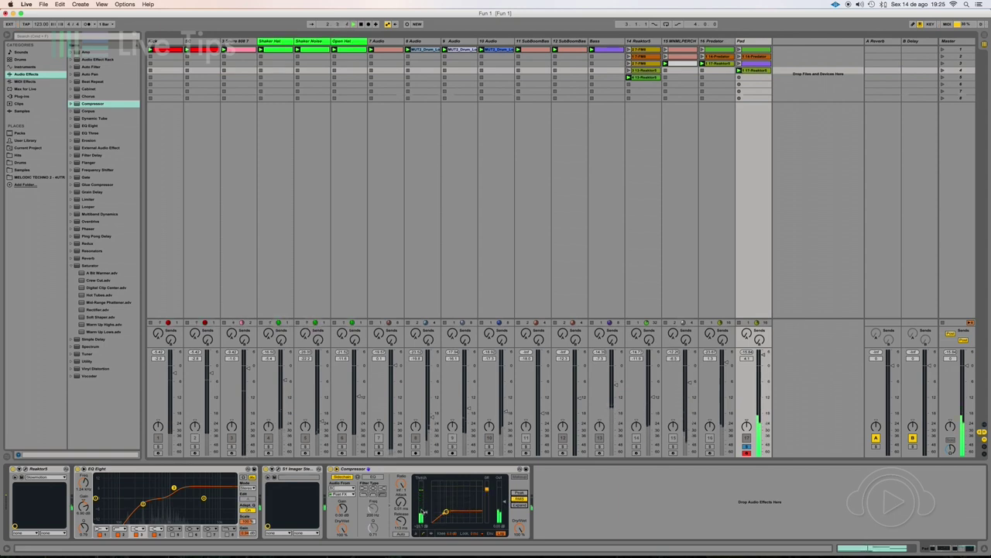
drag(426, 512, 426, 509)
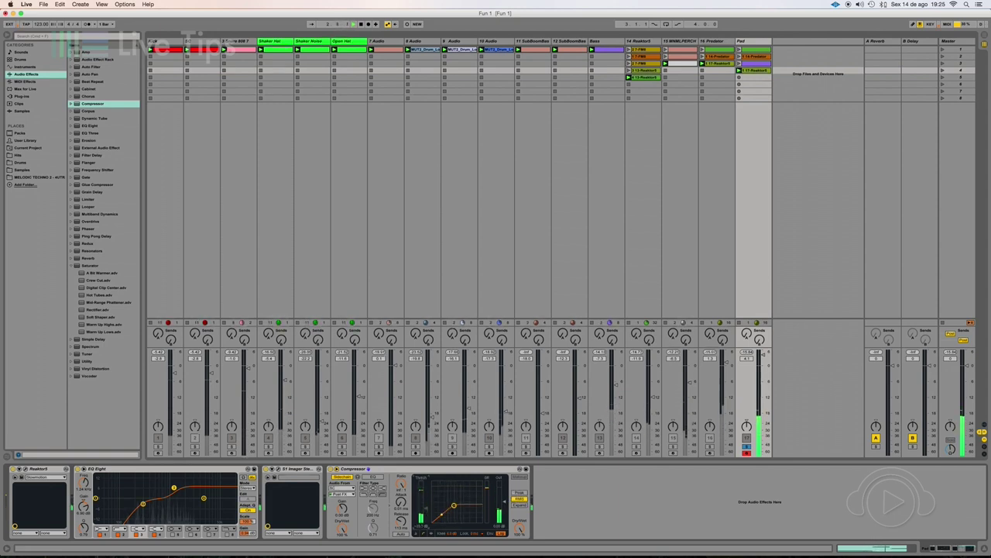
click(520, 493)
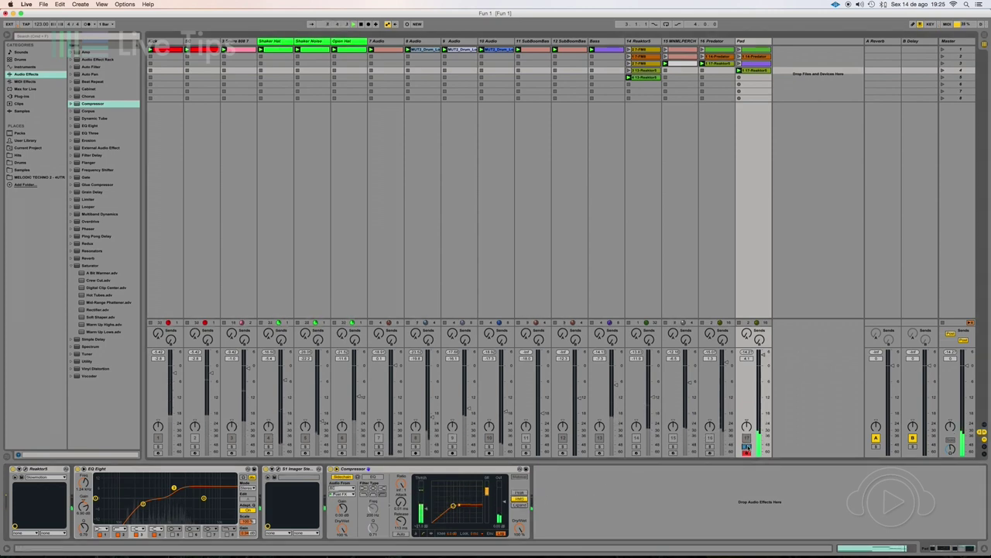
Unsolo the Pad track, try a lower volume on it and undo that, and reselect its Compressor.
click(748, 447)
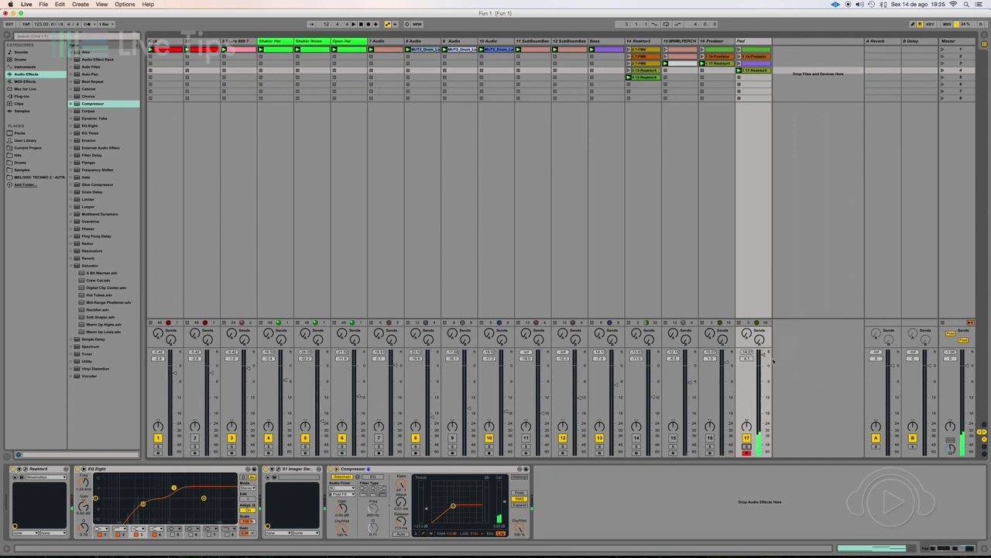
drag(763, 358, 764, 426)
key(super+z)
click(745, 43)
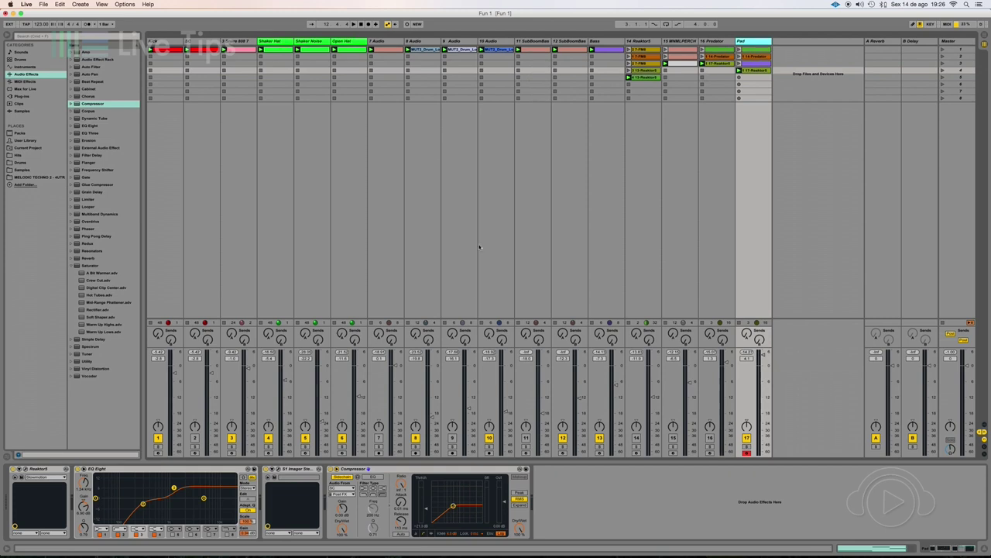
click(434, 469)
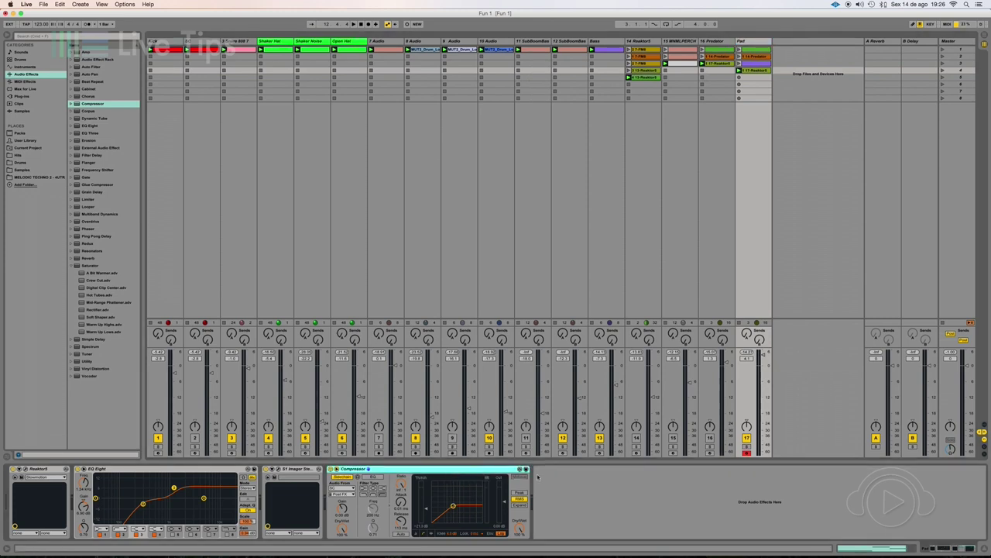